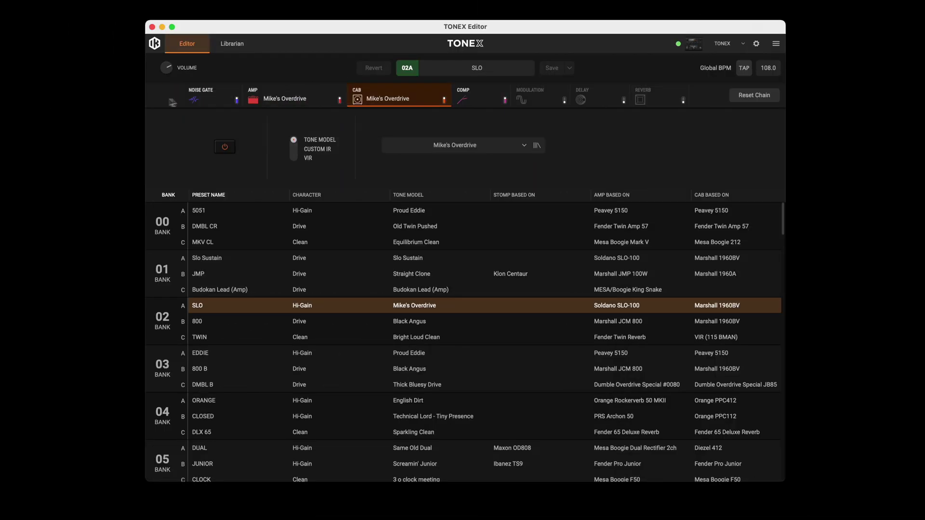
# - Set the SLO amp's bass to 5.3, then load preset GIGGER from slot 06A in the Librarian
pyautogui.click(269, 100)
pyautogui.moveTo(293, 157); pyautogui.dragTo(293, 155)
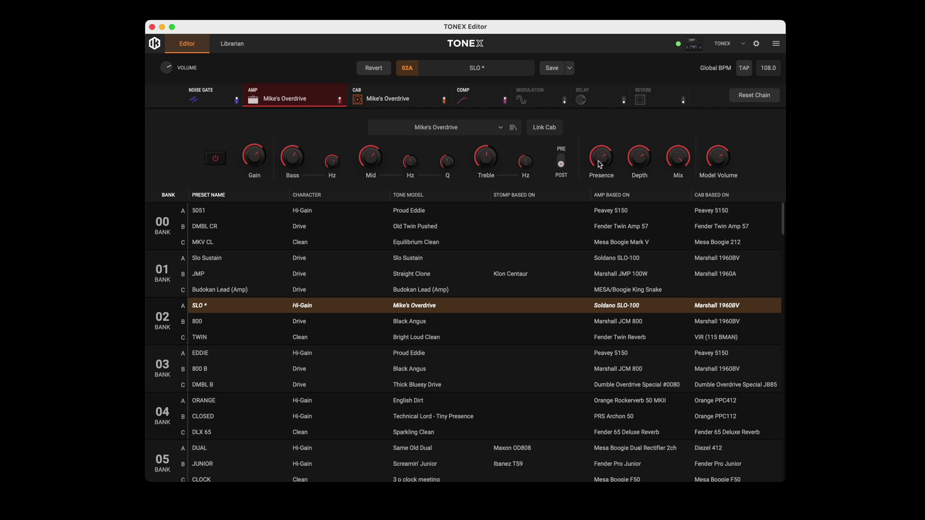
pyautogui.click(232, 43)
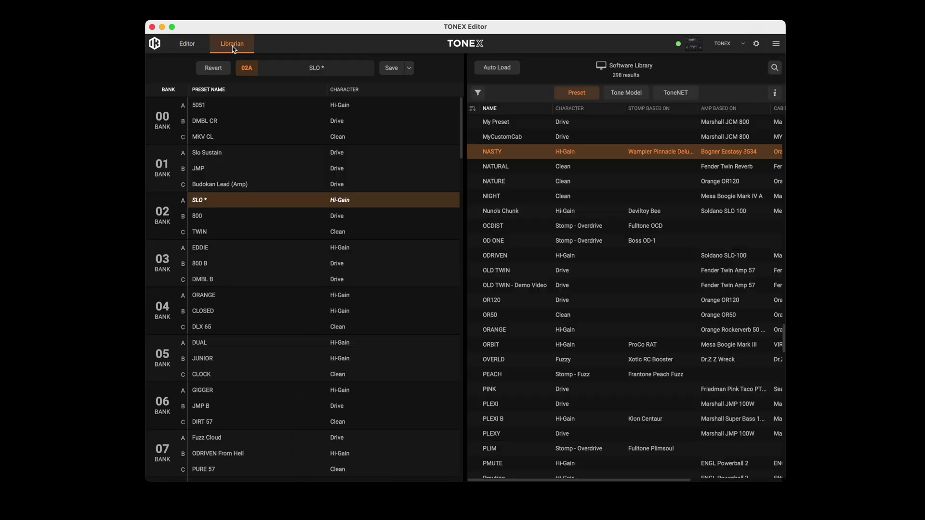
pyautogui.scroll(-5, 237, 171)
pyautogui.scroll(-3, 237, 172)
pyautogui.click(237, 177)
# - Select OVERLD in the library, then filter the library to ToneNET tone models
pyautogui.scroll(-3, 540, 202)
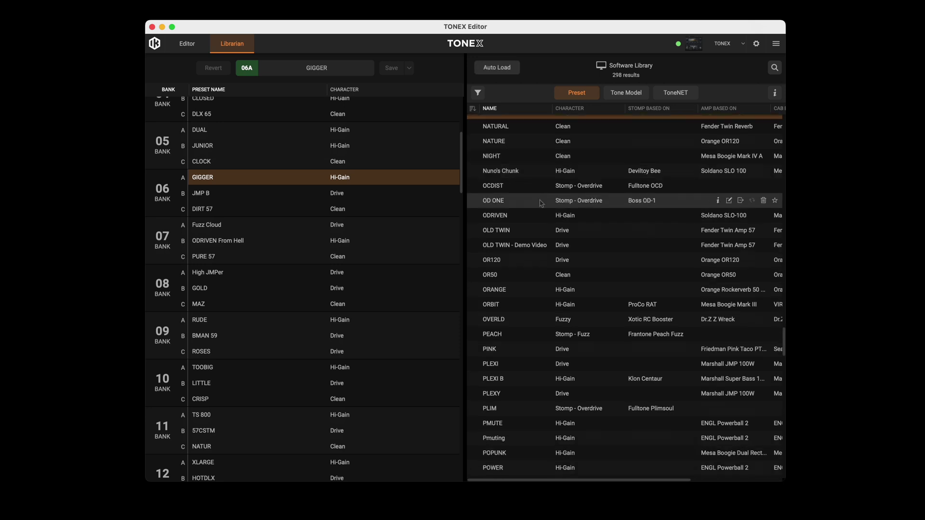
pyautogui.click(538, 212)
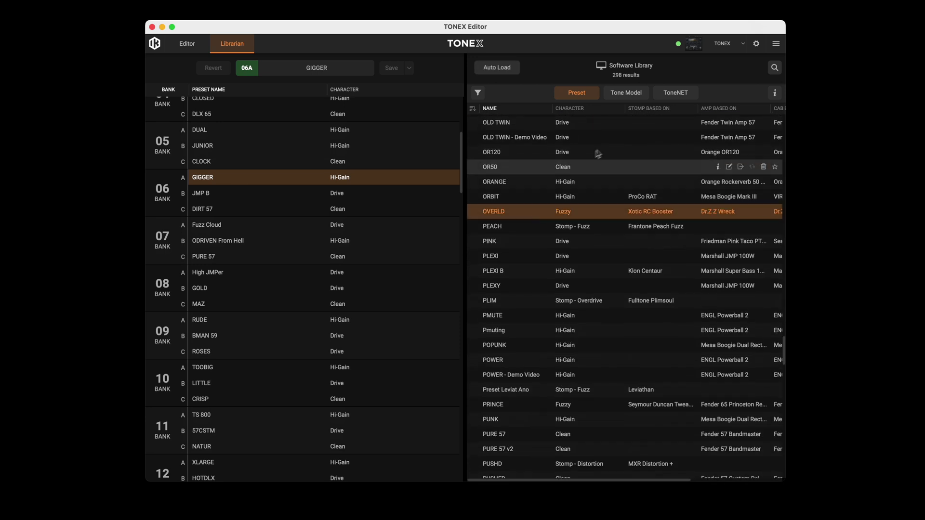
pyautogui.click(626, 93)
pyautogui.click(674, 96)
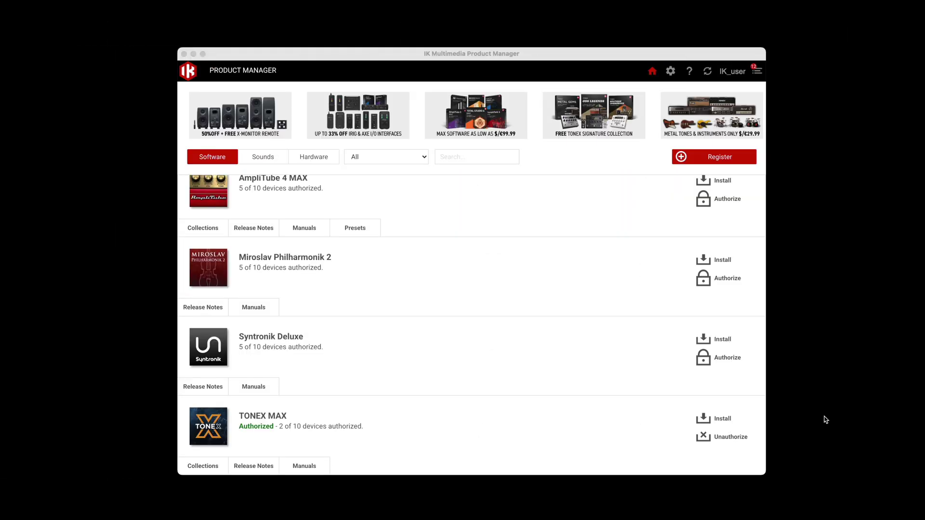
# - Install the TONEX MAX update, then search Spotlight for 'edit' to find TONEX Editor
pyautogui.click(713, 419)
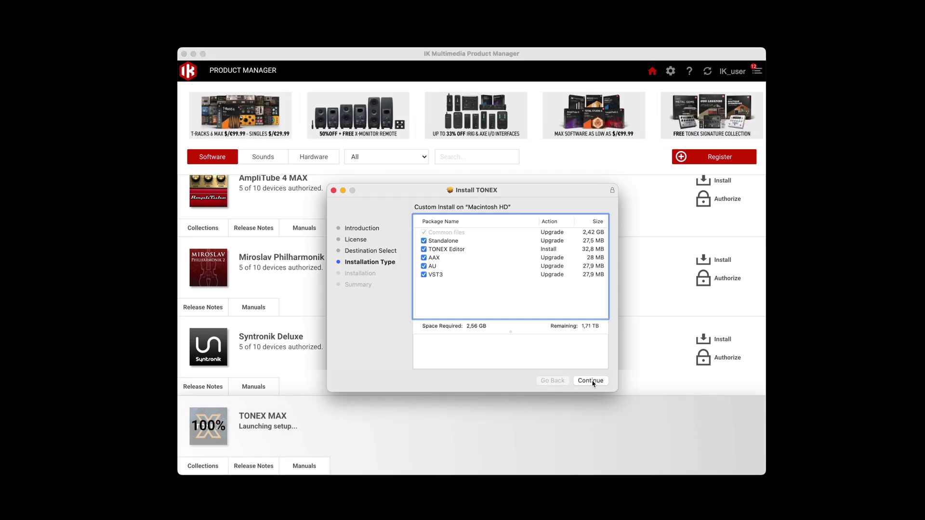
pyautogui.press('super+space')
pyautogui.write('edit')
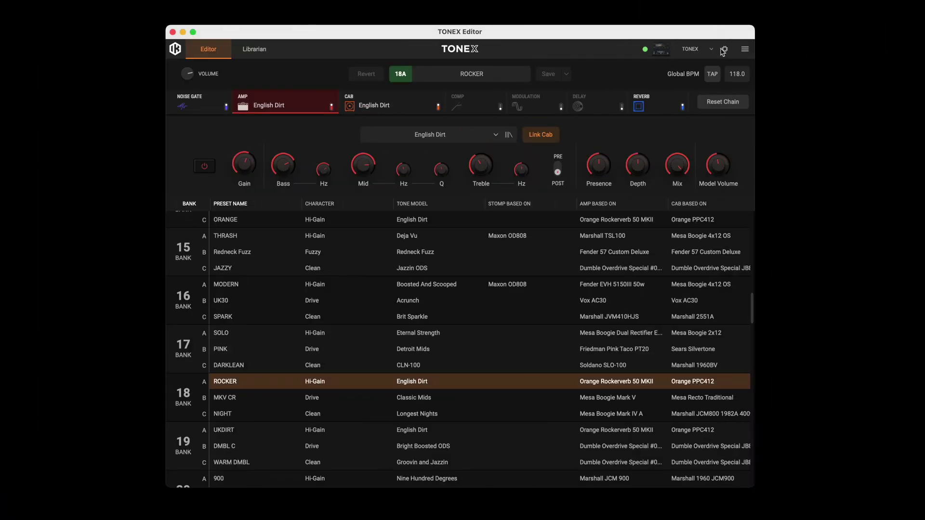
# - Choose the TONEX pedal as the active device from the device dropdown
pyautogui.click(712, 50)
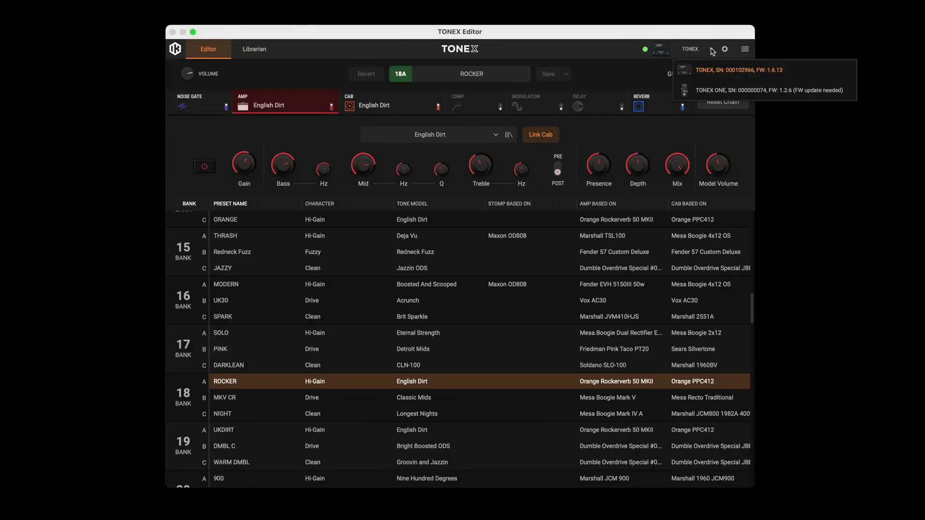
pyautogui.click(712, 73)
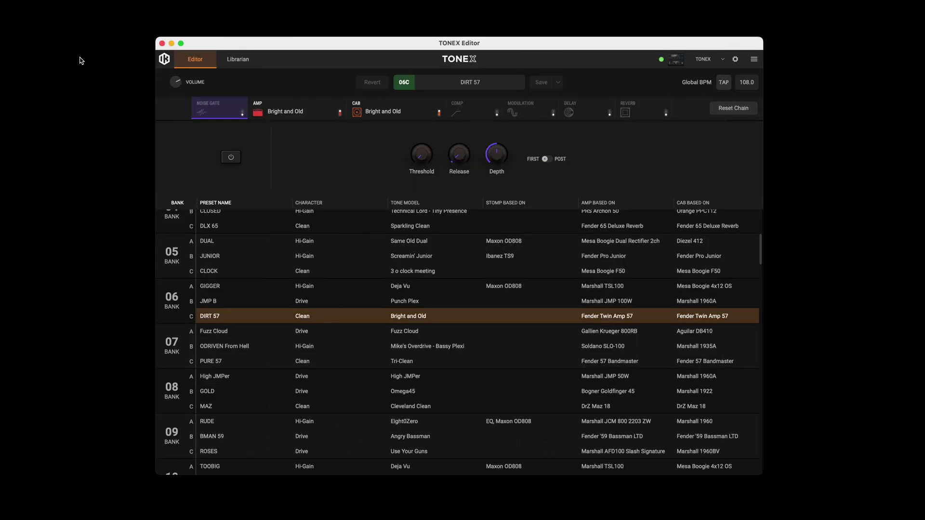
pyautogui.click(238, 59)
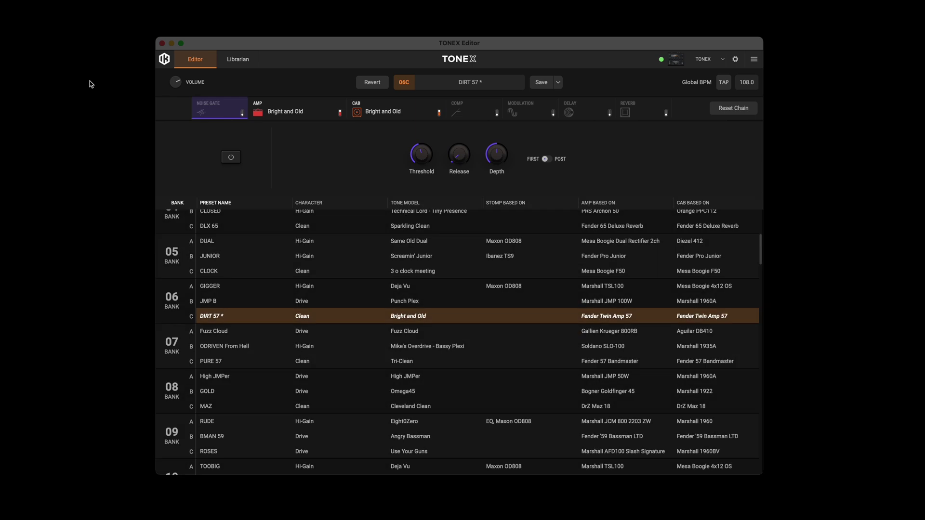
pyautogui.moveTo(180, 85)
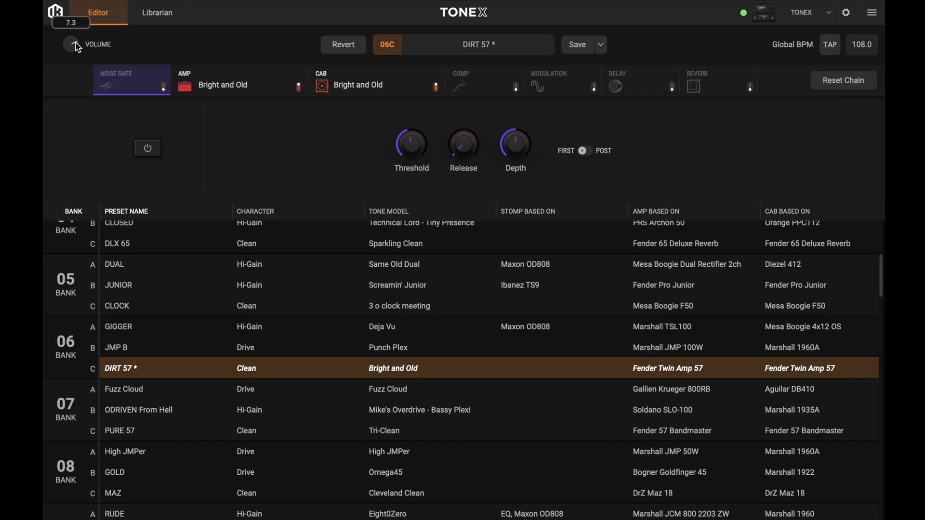
pyautogui.click(344, 47)
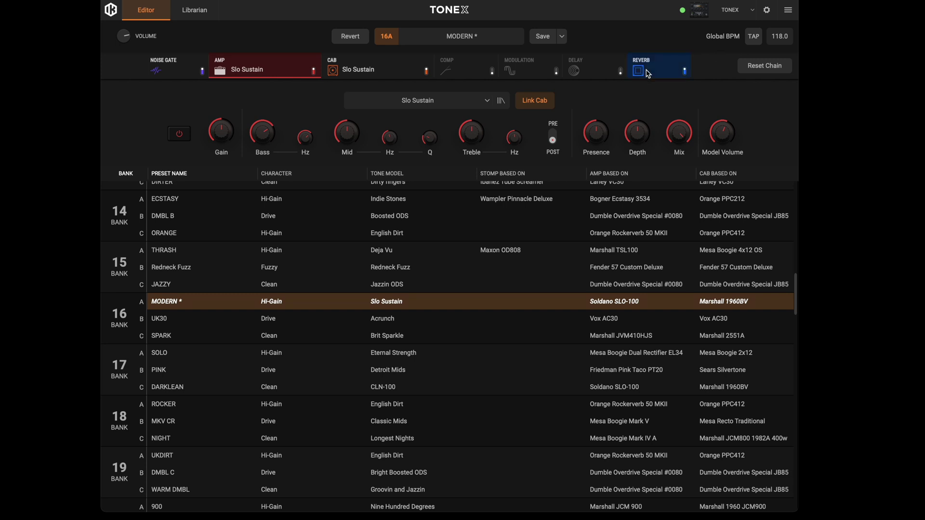
# - Review the Reverb, Delay, Modulation, Comp, Cab and Amp blocks, then raise amp gain slightly above 6
pyautogui.click(648, 73)
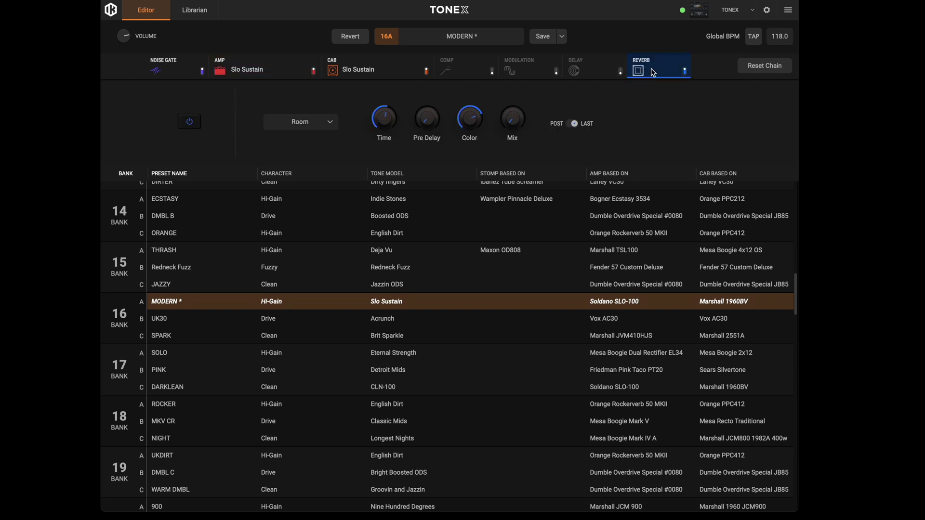
pyautogui.click(594, 69)
pyautogui.click(530, 69)
pyautogui.click(462, 68)
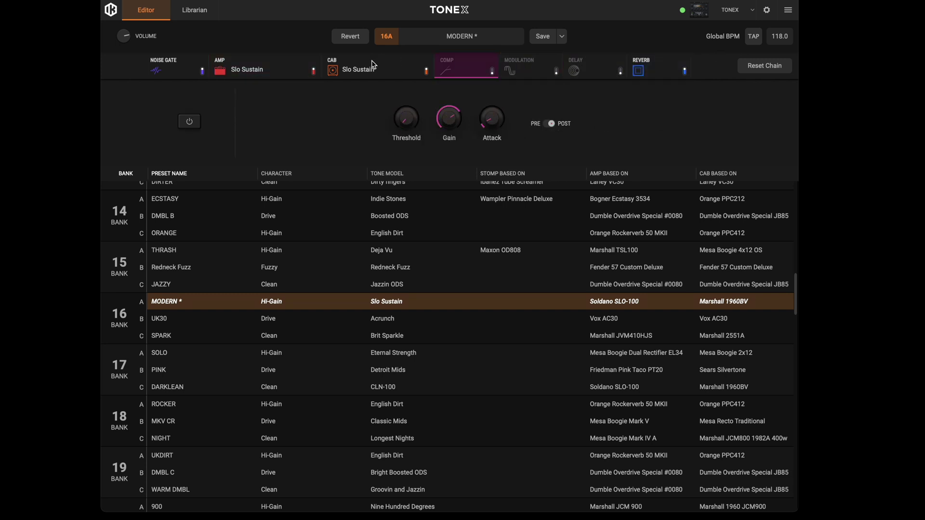
pyautogui.click(373, 67)
pyautogui.click(281, 69)
pyautogui.moveTo(219, 125)
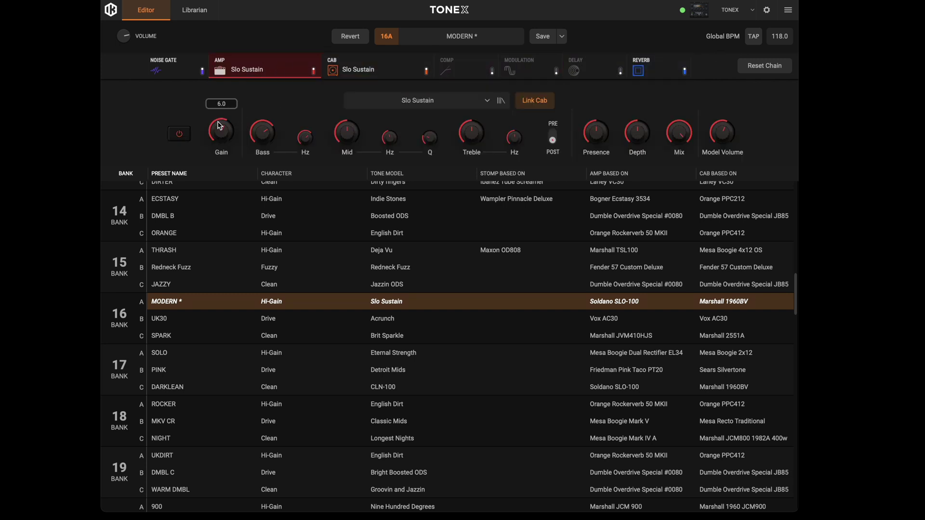
pyautogui.moveTo(223, 125); pyautogui.dragTo(223, 121)
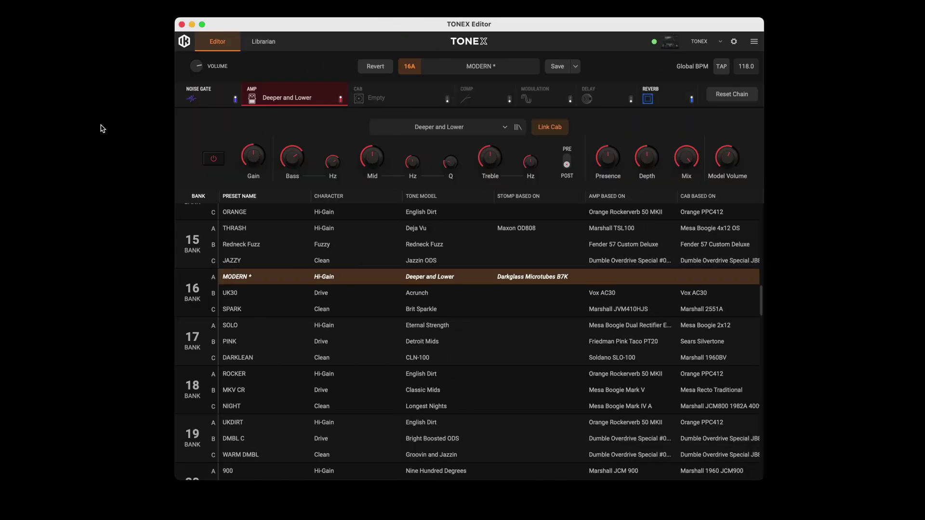
# - Browse the Amp, Cab and Complex Rig model submenus unchanged, then bring up the Tone Model Browser
pyautogui.click(429, 129)
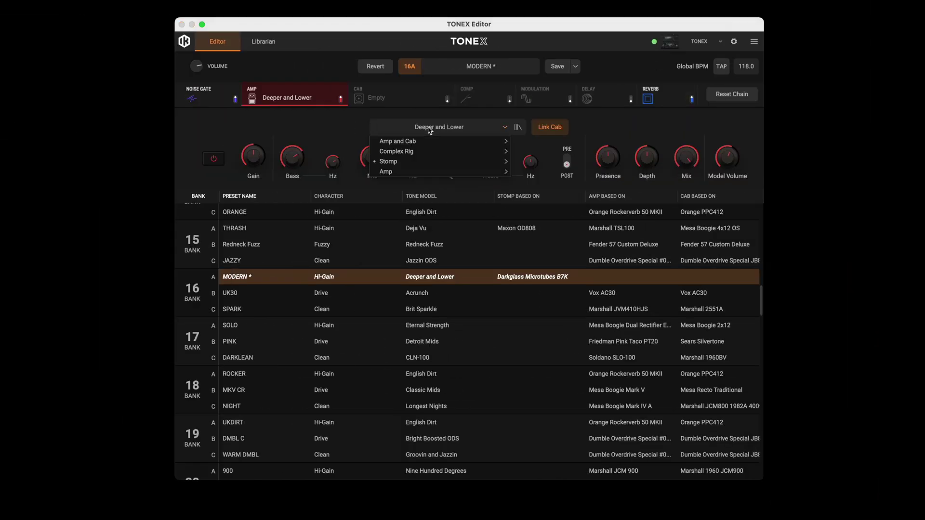
pyautogui.moveTo(429, 142)
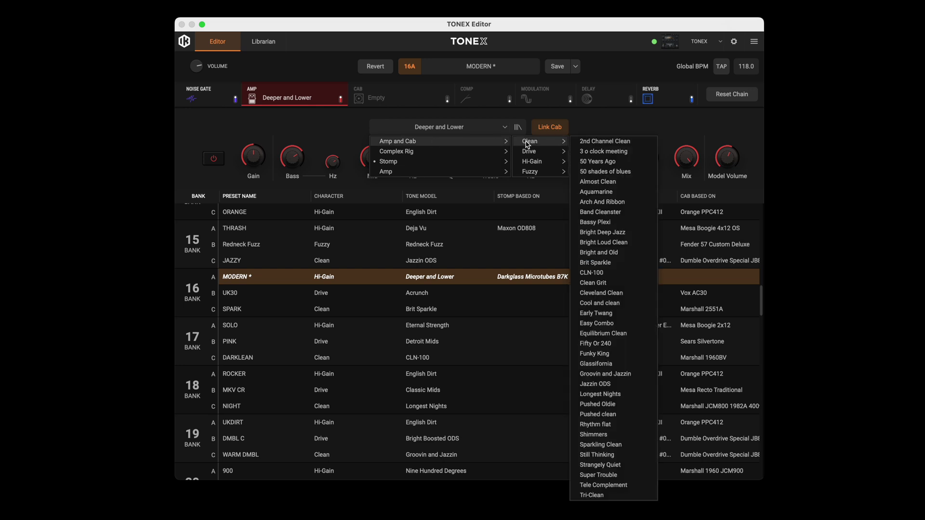
pyautogui.moveTo(528, 153)
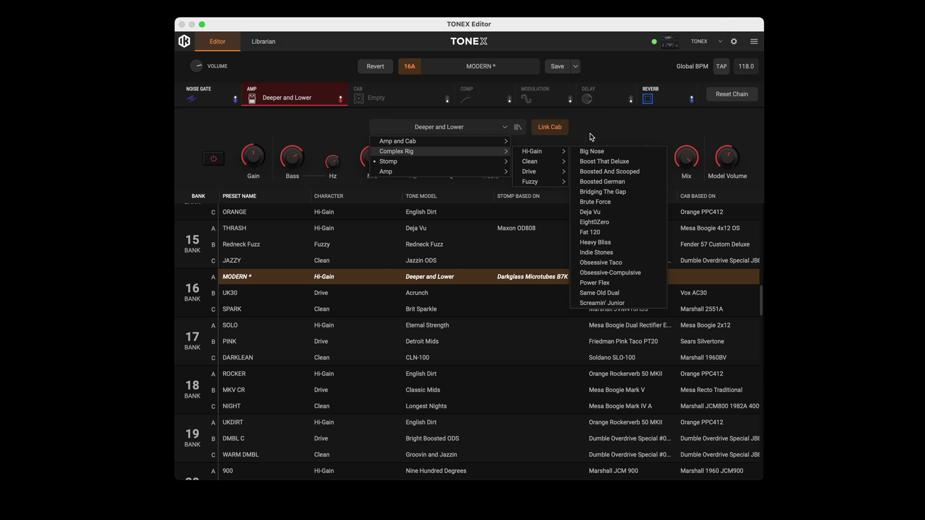
pyautogui.click(554, 137)
pyautogui.click(518, 129)
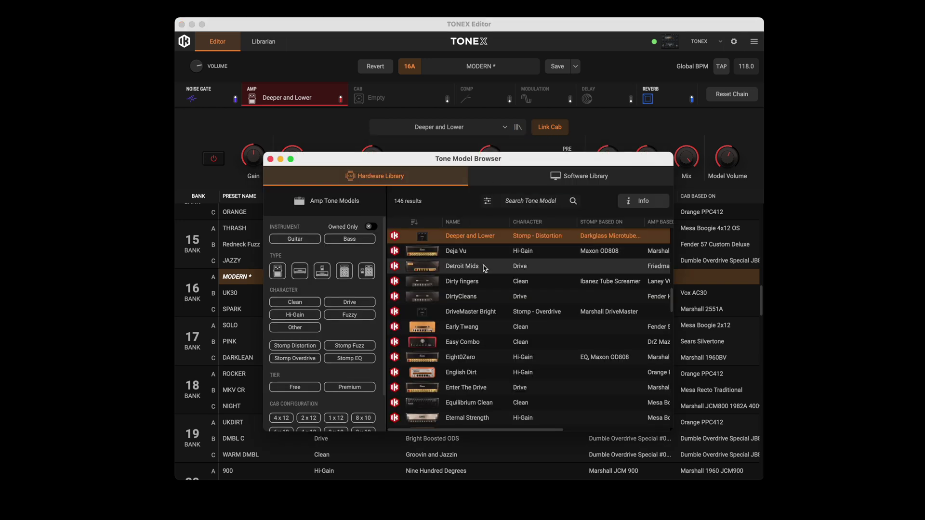
# - Try the Eight0Zero and then the Funky King hardware models on the amp and cab
pyautogui.scroll(-4, 485, 270)
pyautogui.click(488, 288)
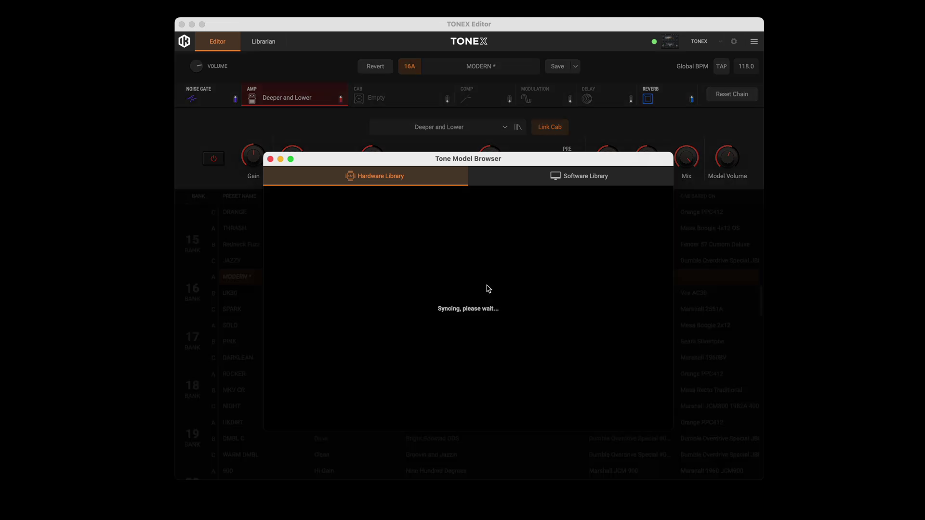
pyautogui.scroll(-2, 487, 313)
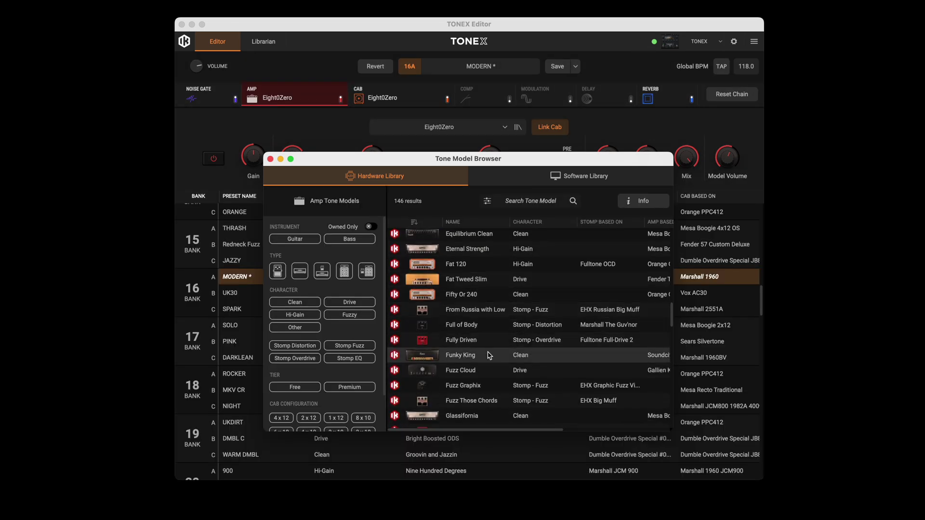
pyautogui.click(489, 355)
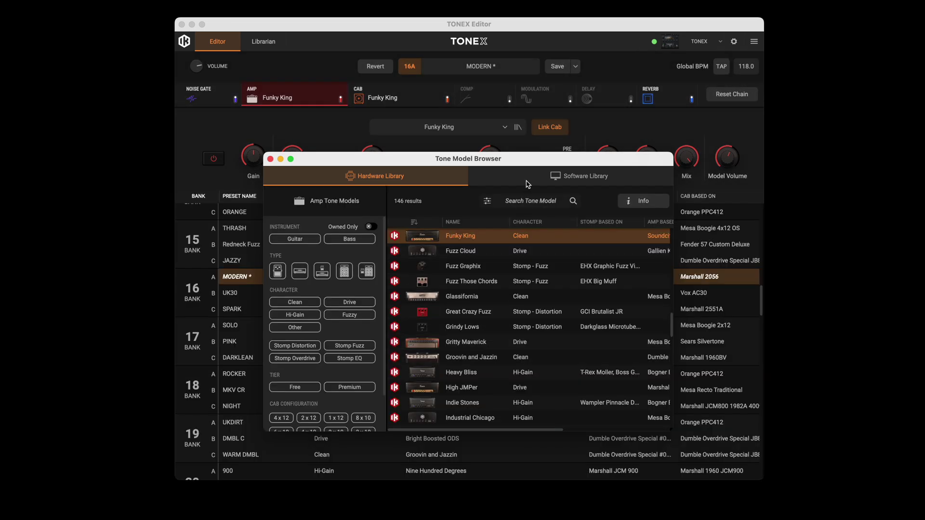
# - In the Software Library, try Clean On The Edge and Magic Box, settle on Devil's Clean, then search 'Bright'
pyautogui.click(528, 184)
pyautogui.click(498, 297)
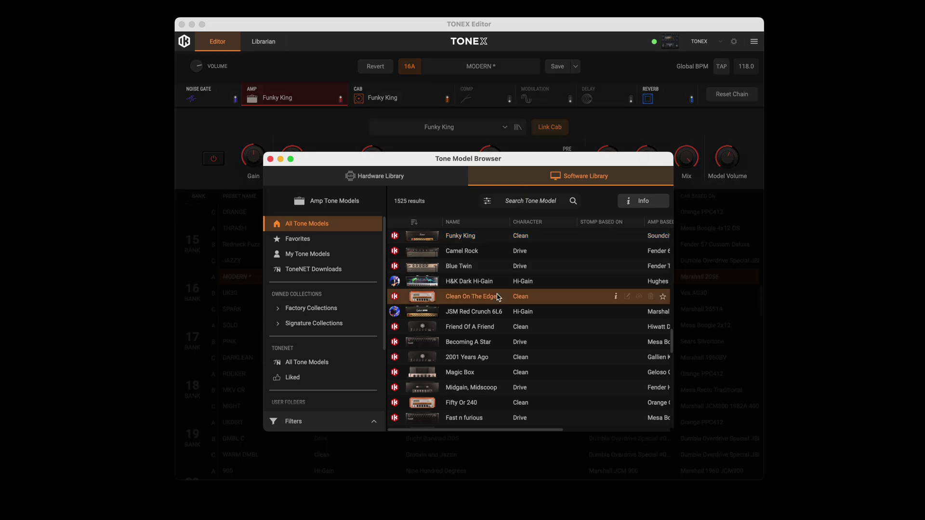
pyautogui.scroll(-3, 496, 301)
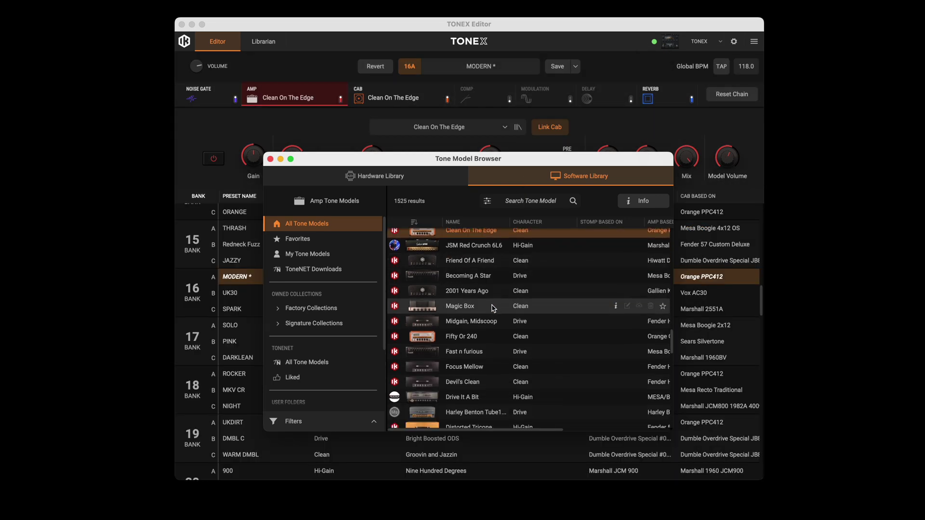
pyautogui.click(493, 307)
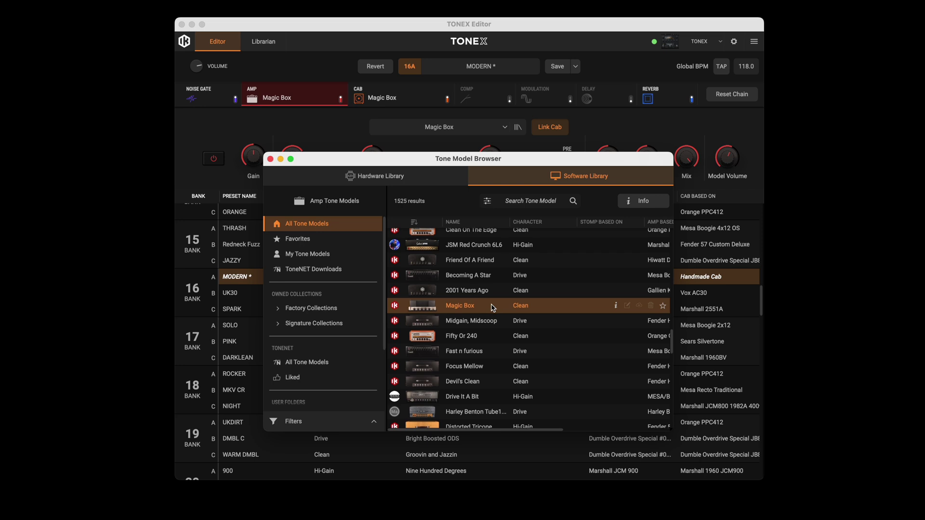
pyautogui.scroll(-3, 491, 320)
pyautogui.click(491, 322)
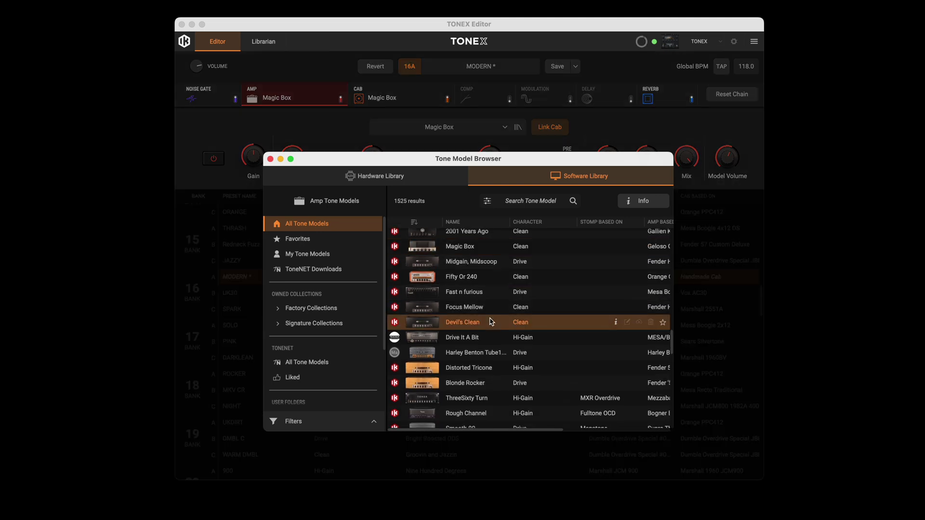
pyautogui.click(534, 201)
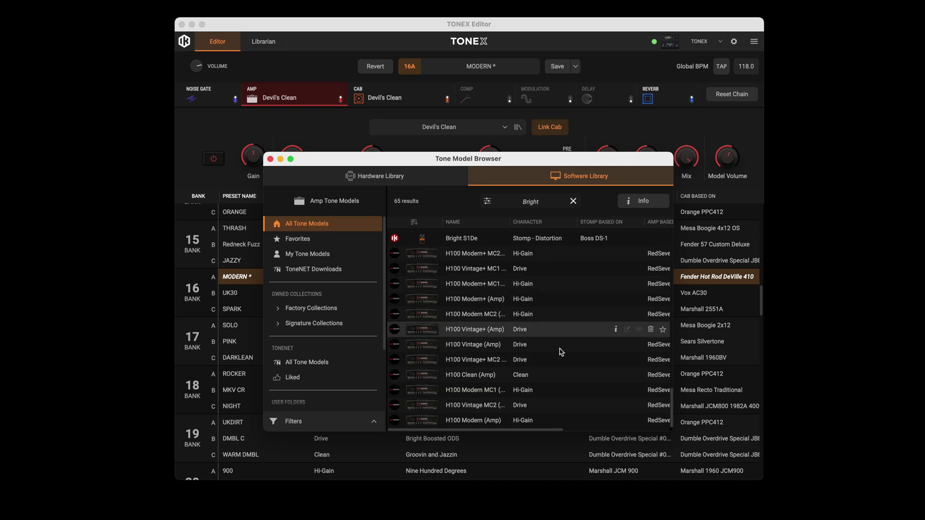
pyautogui.scroll(10, 569, 377)
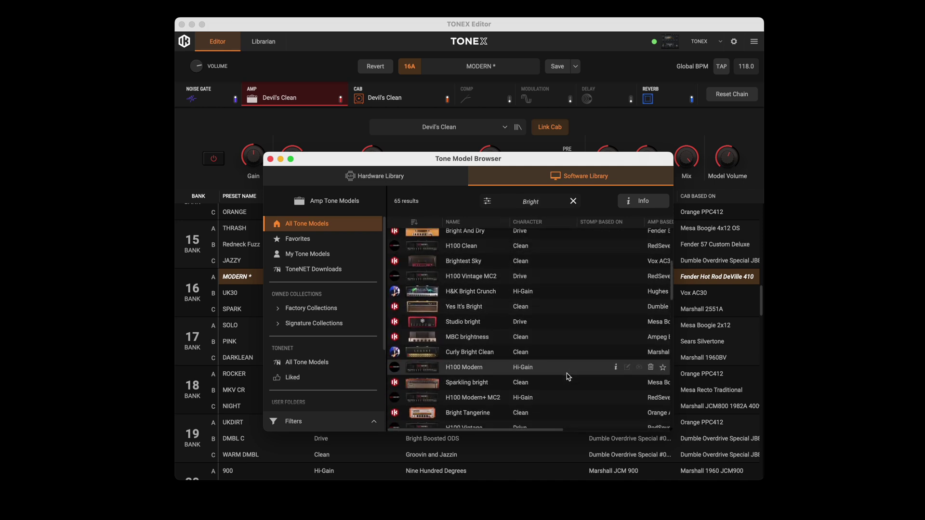
# - Toggle the Amp Name search field off and back on, apply, and clear the 'Bright' search
pyautogui.click(487, 201)
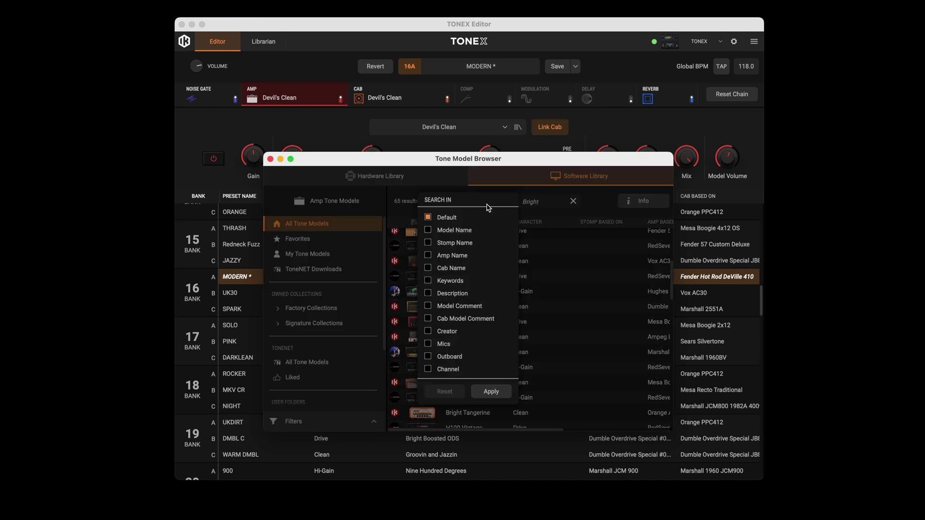
pyautogui.click(428, 255)
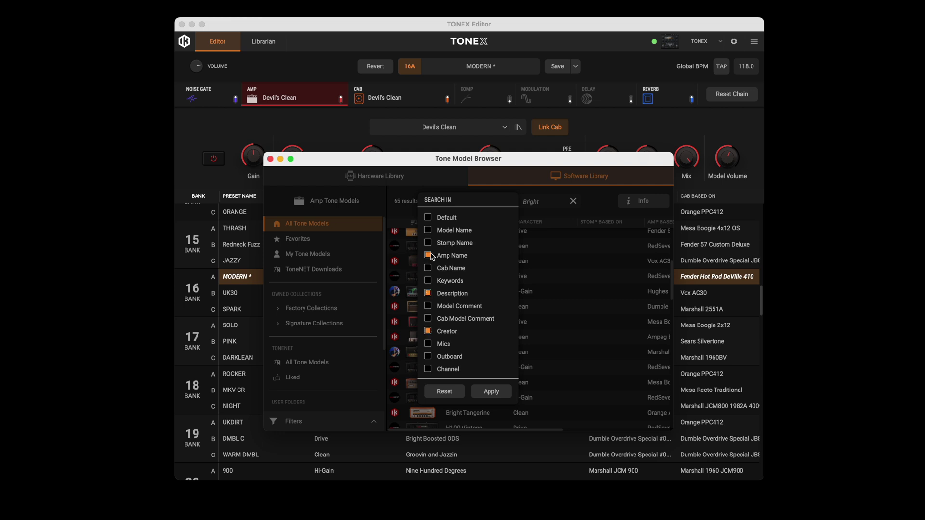
pyautogui.click(428, 255)
pyautogui.click(491, 391)
pyautogui.click(573, 201)
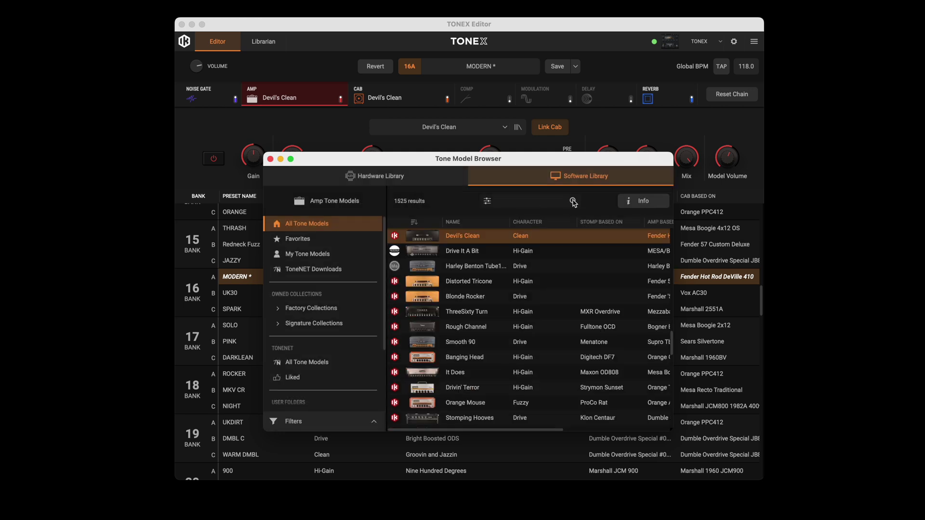
# - Expand the Factory and Signature Collections and show only the Blues Jam folder's tone models
pyautogui.scroll(-2, 351, 248)
pyautogui.click(313, 289)
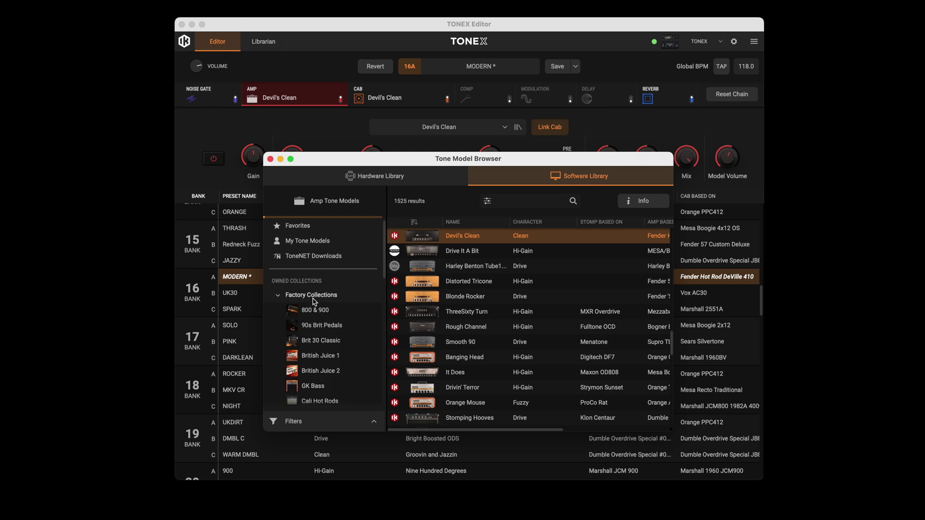
pyautogui.scroll(-10, 314, 302)
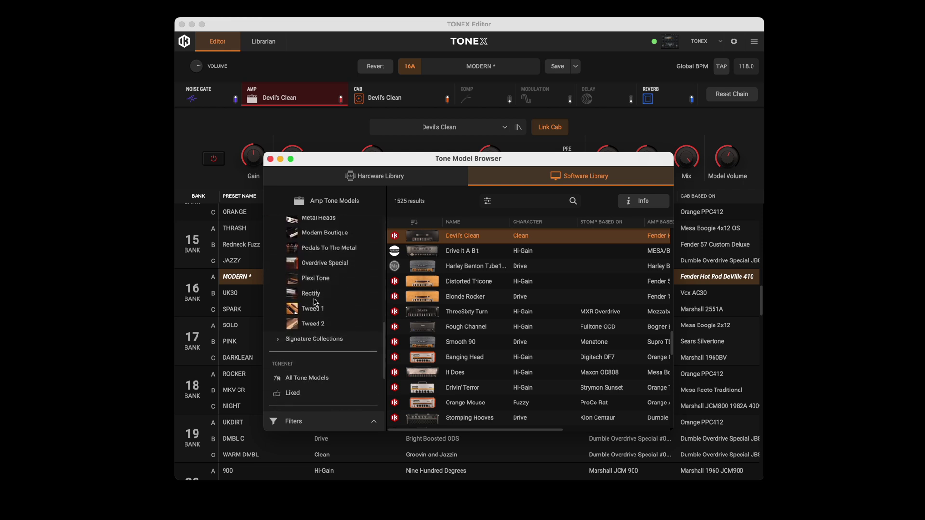
pyautogui.click(314, 326)
pyautogui.scroll(-5, 314, 327)
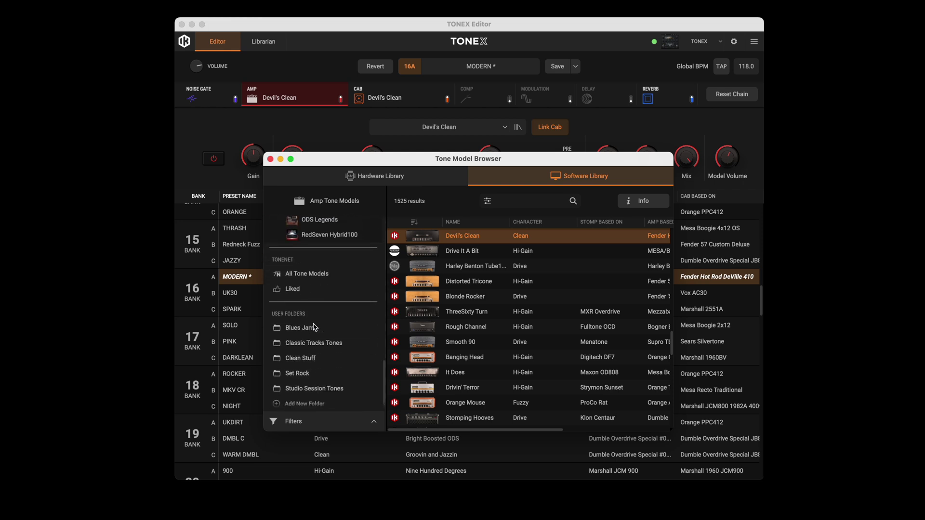
pyautogui.click(310, 328)
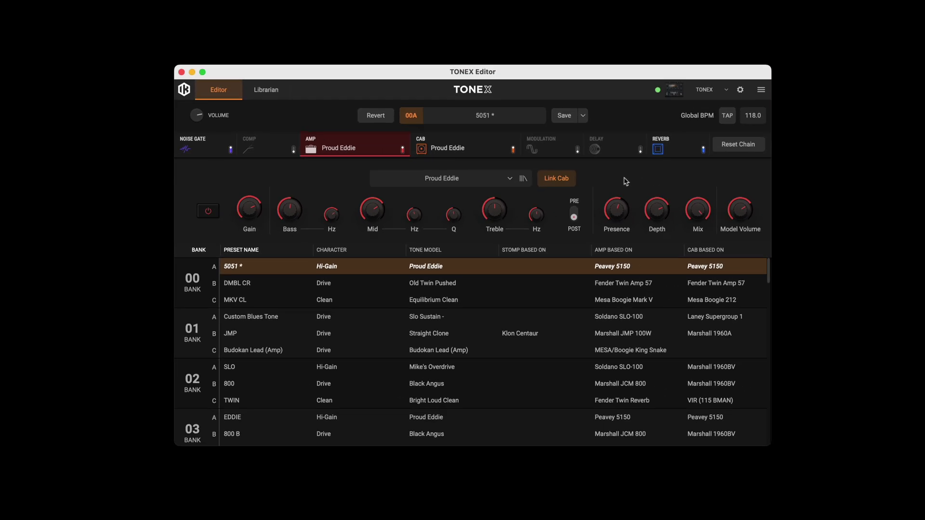
# - Unlink the cab, set it to the Hardware Library 3x10 Band Cleanster model, and switch its source to VIR
pyautogui.click(566, 181)
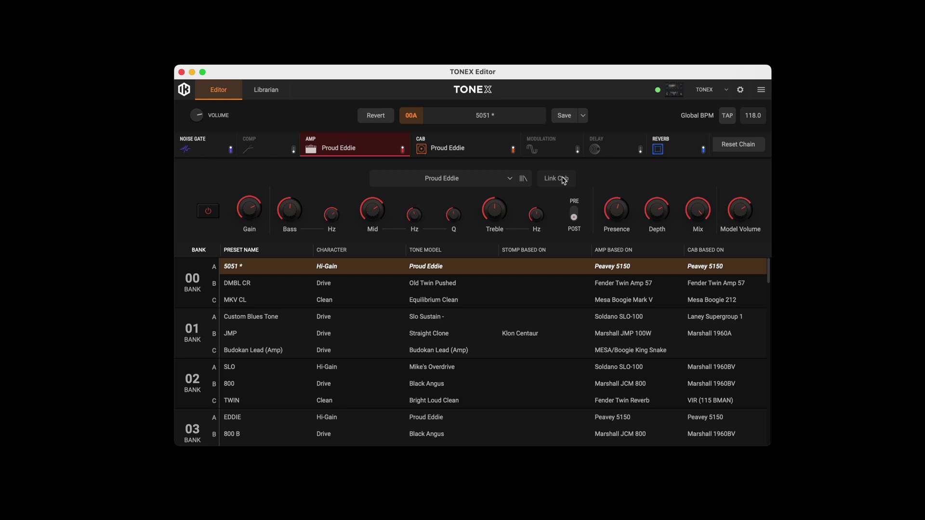
pyautogui.click(488, 150)
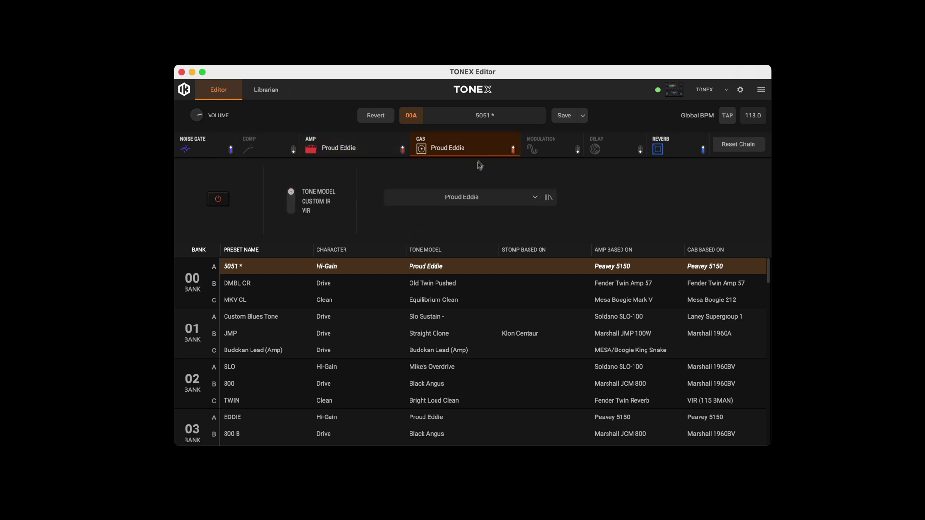
pyautogui.click(461, 198)
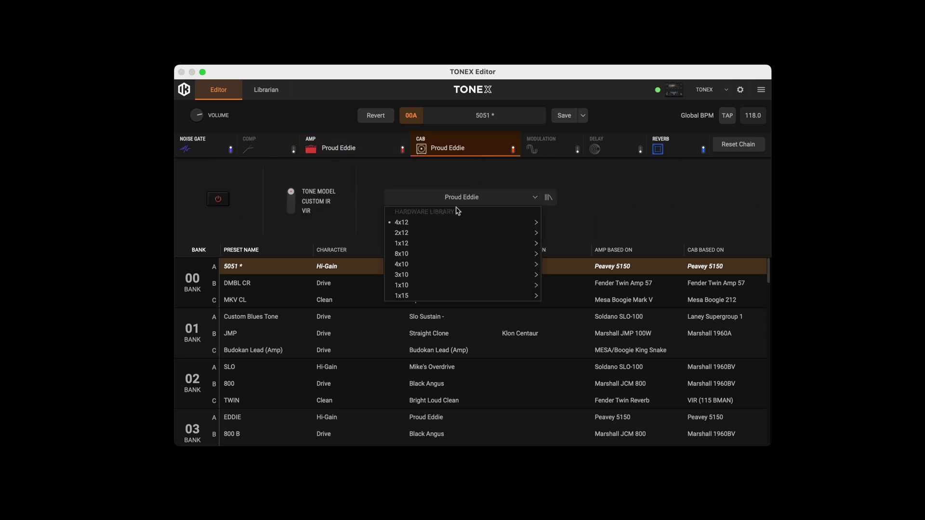
pyautogui.moveTo(450, 246)
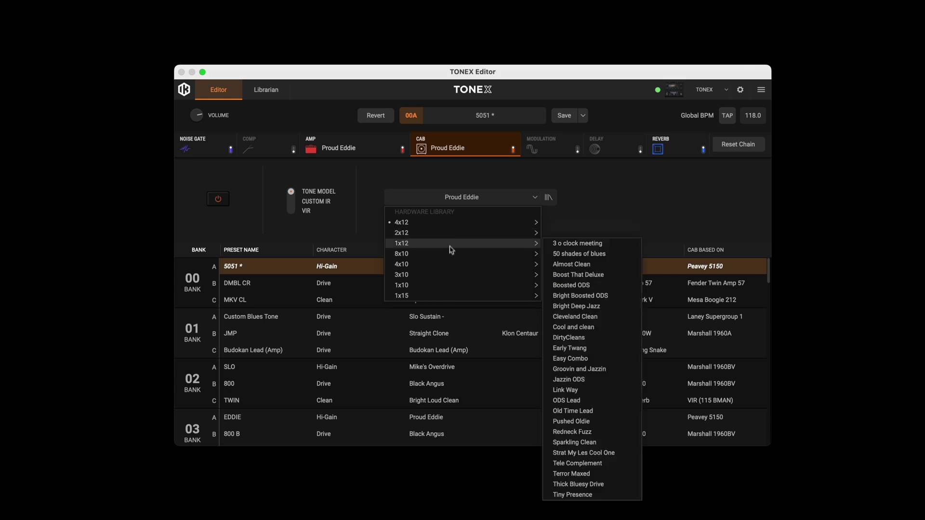
pyautogui.moveTo(455, 275)
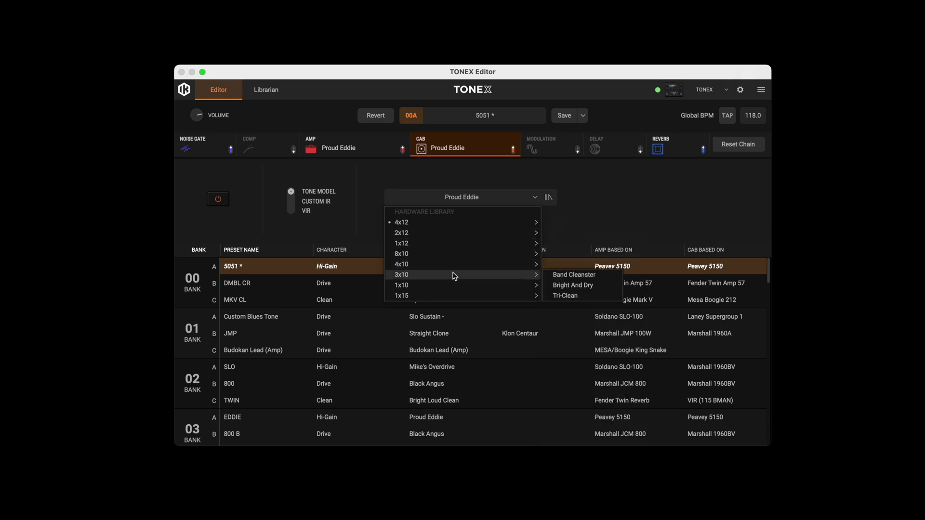
pyautogui.click(565, 275)
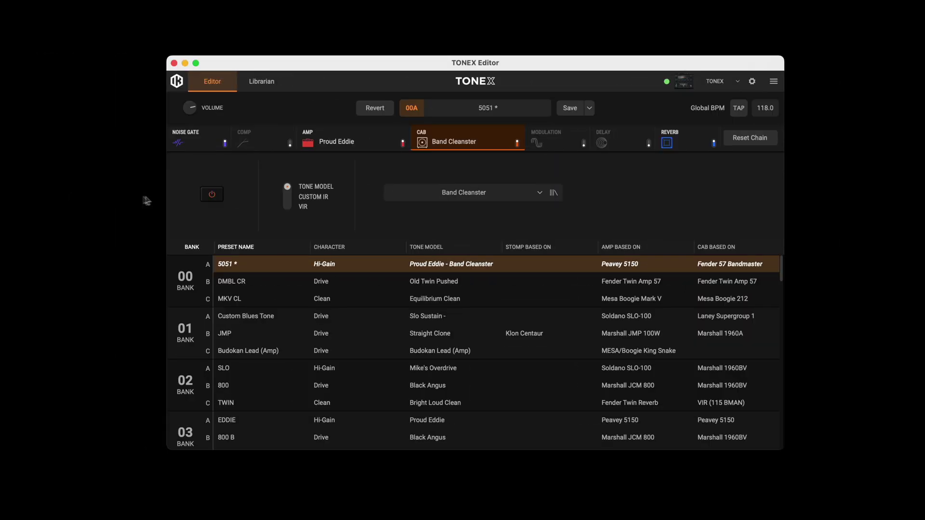
pyautogui.click(287, 201)
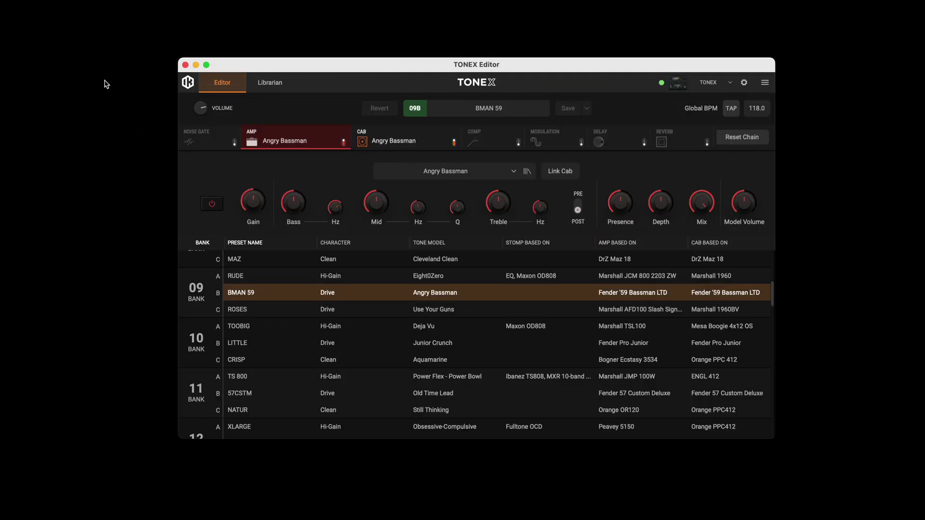
# - Drag ORANGE from the library onto pedal slot 14C, overwriting CLEANGRIT, then list the tone model library
pyautogui.click(267, 87)
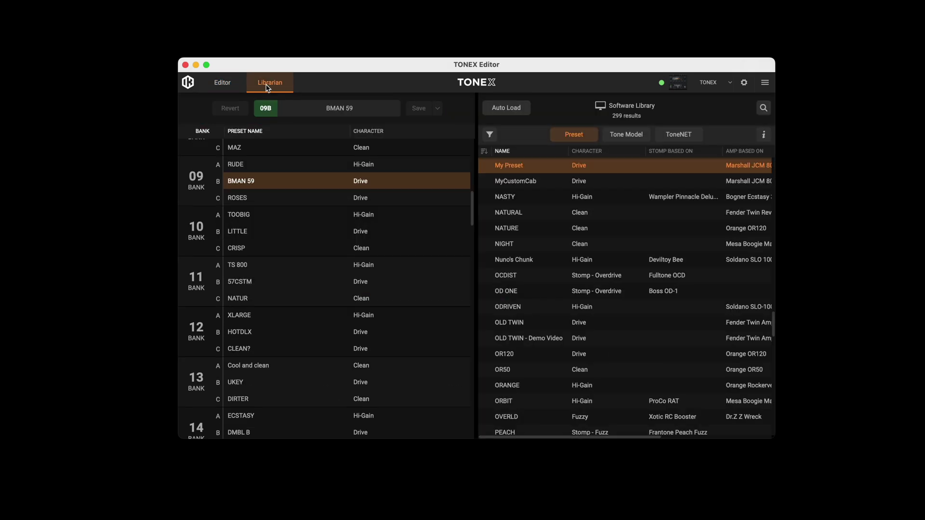
pyautogui.scroll(-8, 306, 188)
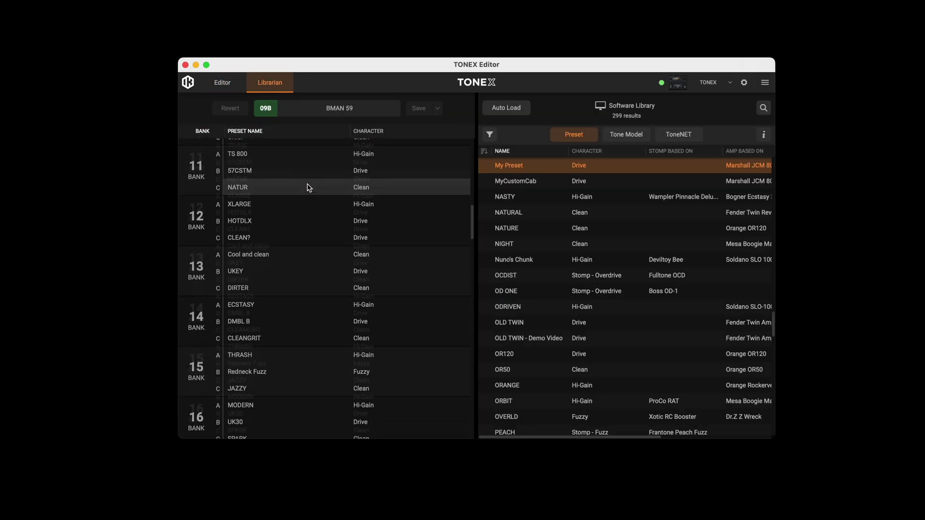
pyautogui.scroll(-5, 546, 206)
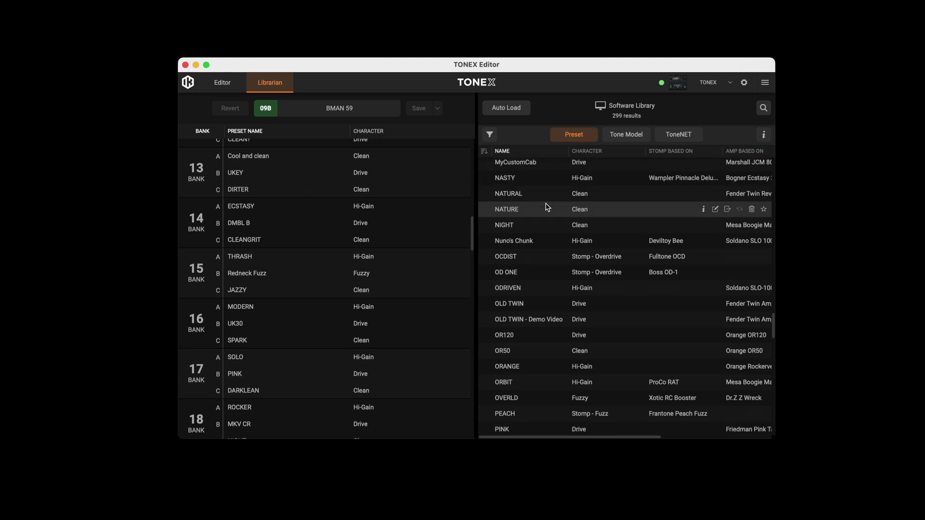
pyautogui.scroll(-3, 547, 206)
pyautogui.moveTo(547, 208); pyautogui.dragTo(265, 240)
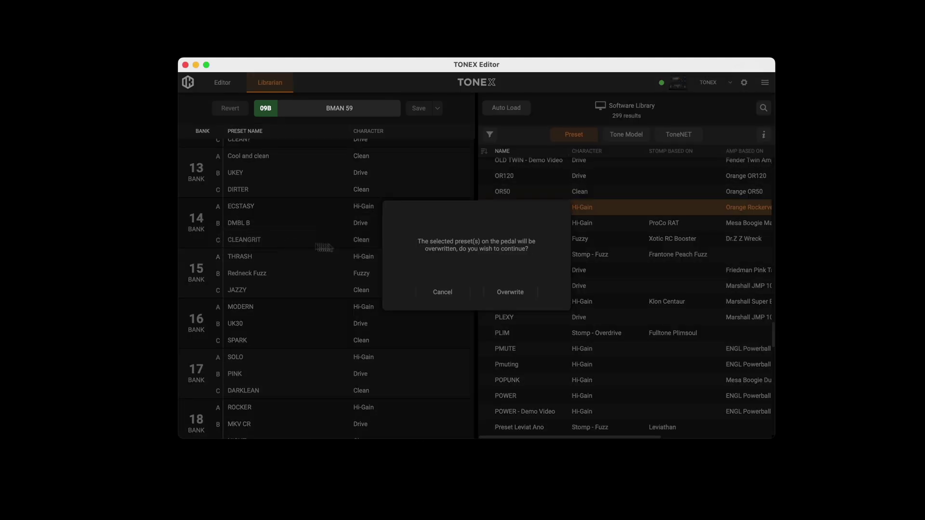
pyautogui.click(507, 292)
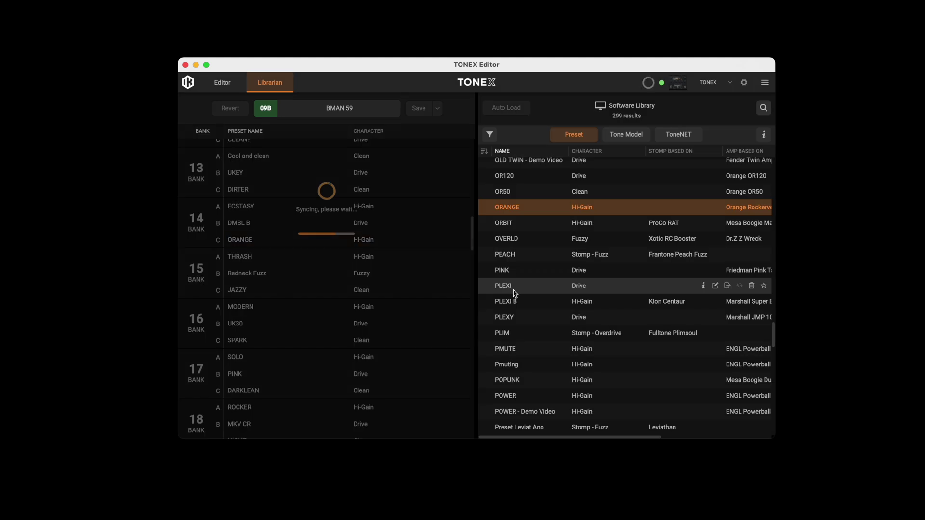
pyautogui.click(631, 138)
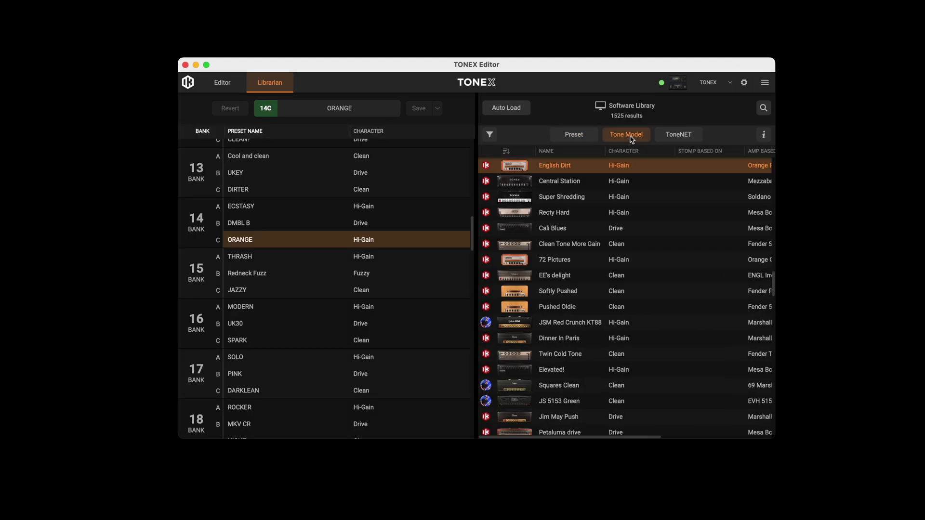
# - Filter the presets by the Electric Guitar, Rock and Hi-Gain tags, leaving 10 results
pyautogui.click(679, 138)
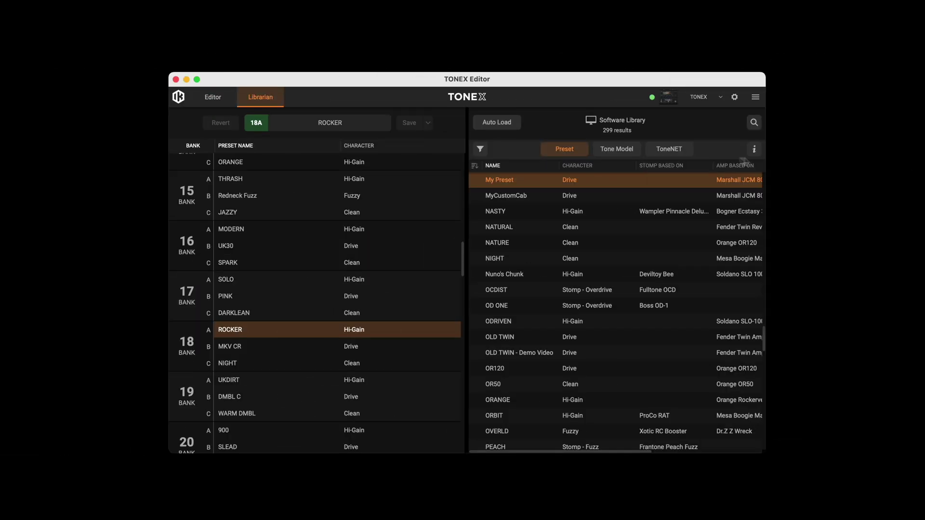
pyautogui.click(480, 150)
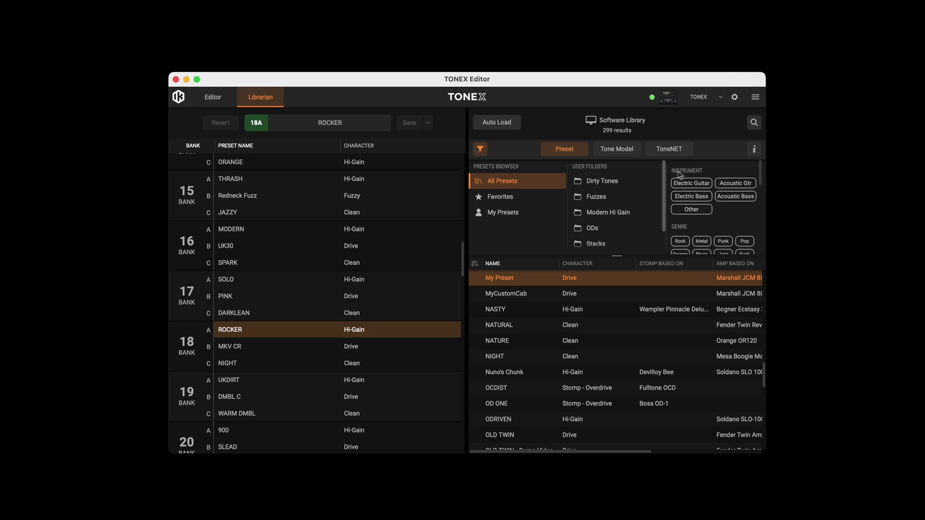
pyautogui.click(691, 183)
pyautogui.scroll(-3, 760, 172)
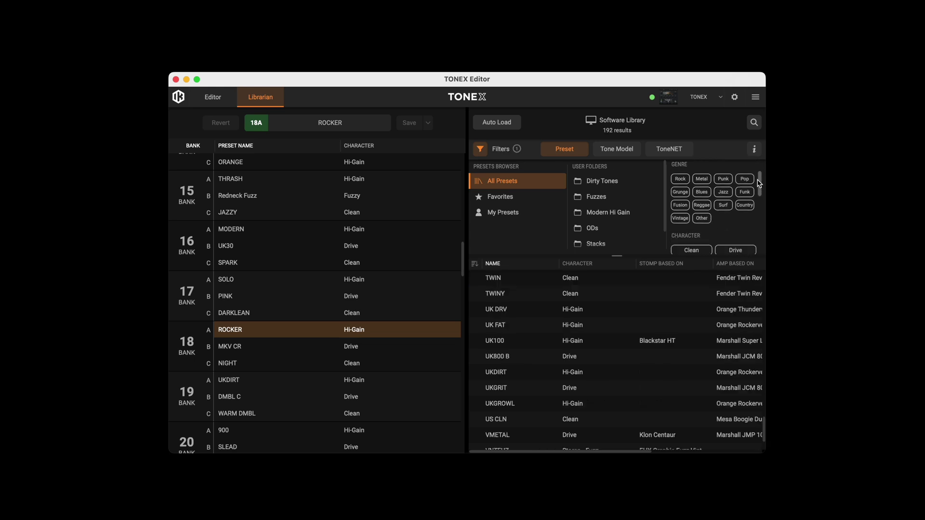
pyautogui.click(680, 179)
pyautogui.scroll(-2, 760, 185)
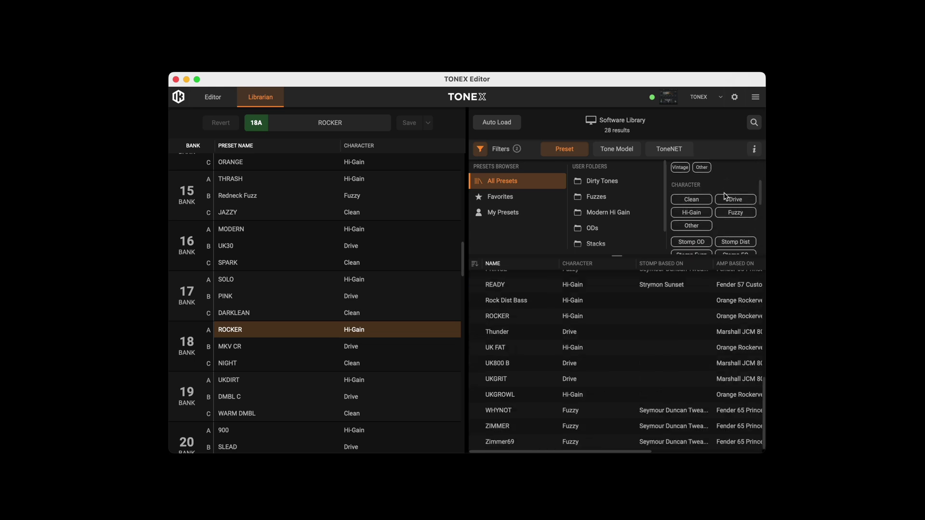
pyautogui.click(701, 214)
pyautogui.scroll(-2, 617, 199)
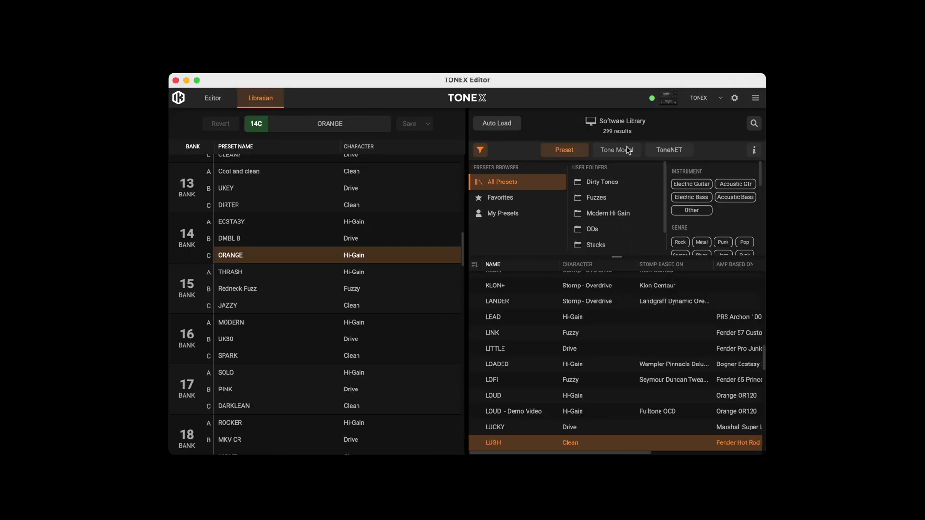
# - Filter the tone models to guitar, one model type and Drive character, then select Slo Sustain
pyautogui.click(627, 150)
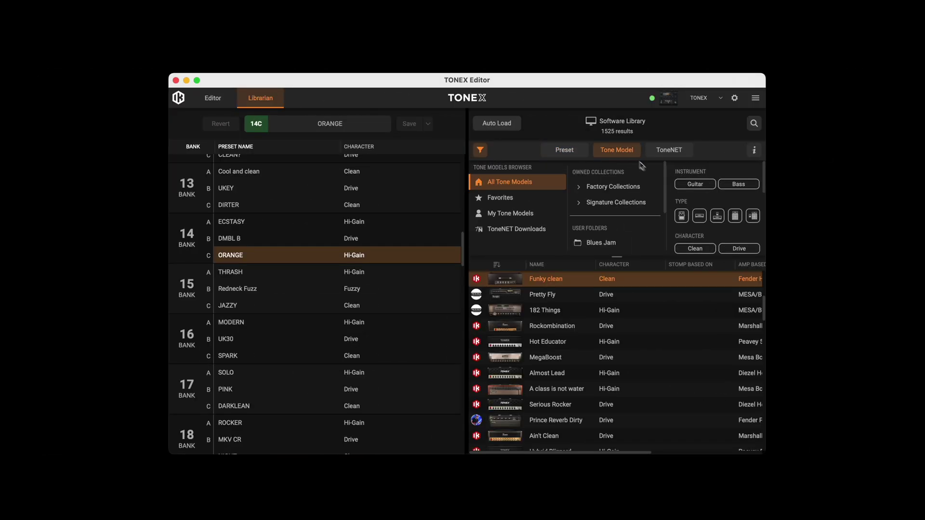
pyautogui.click(695, 184)
pyautogui.click(736, 217)
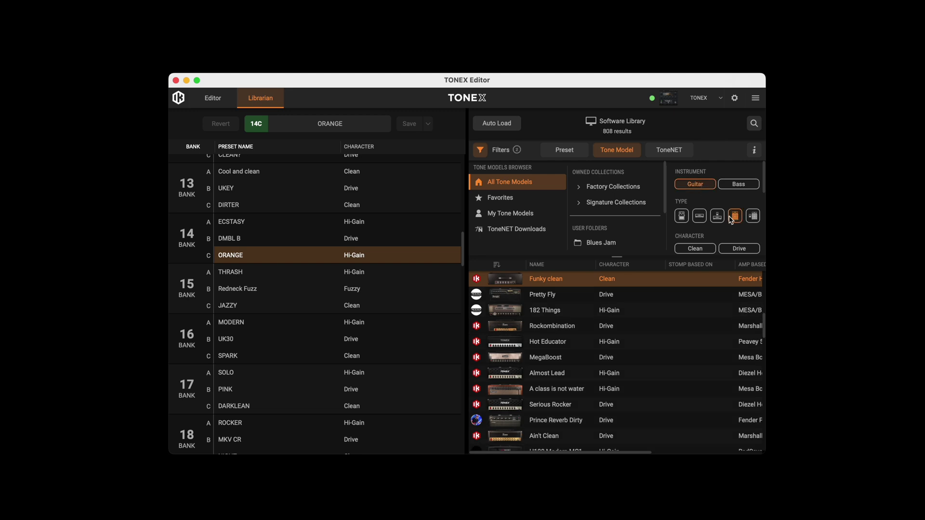
pyautogui.scroll(-1, 732, 220)
pyautogui.click(739, 226)
pyautogui.click(569, 310)
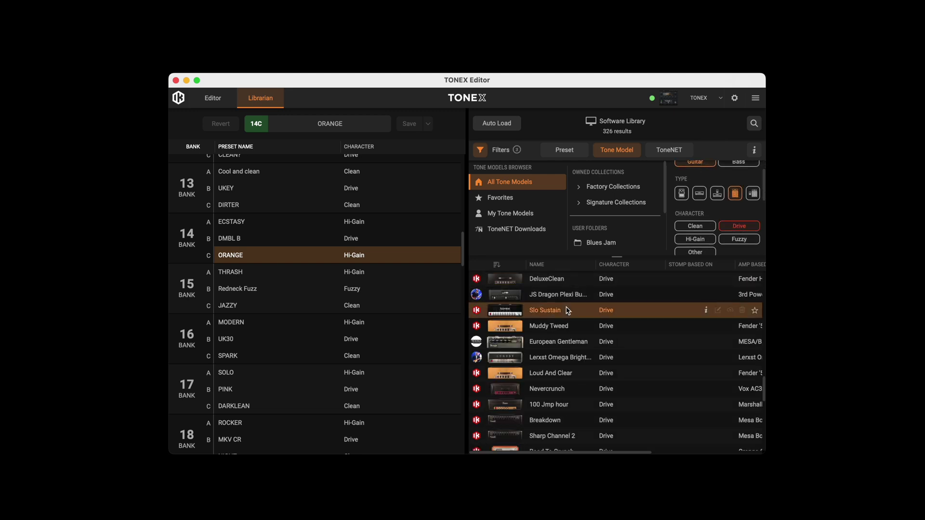
pyautogui.scroll(-3, 608, 191)
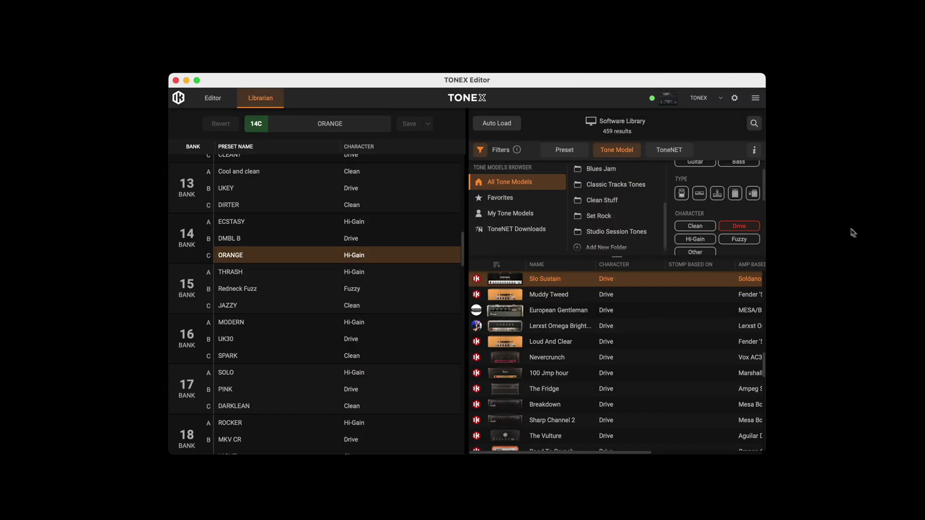
# - In ToneNET, view the weekly Top 10 Most Liked, then Top 10 Most Downloaded charts
pyautogui.click(674, 150)
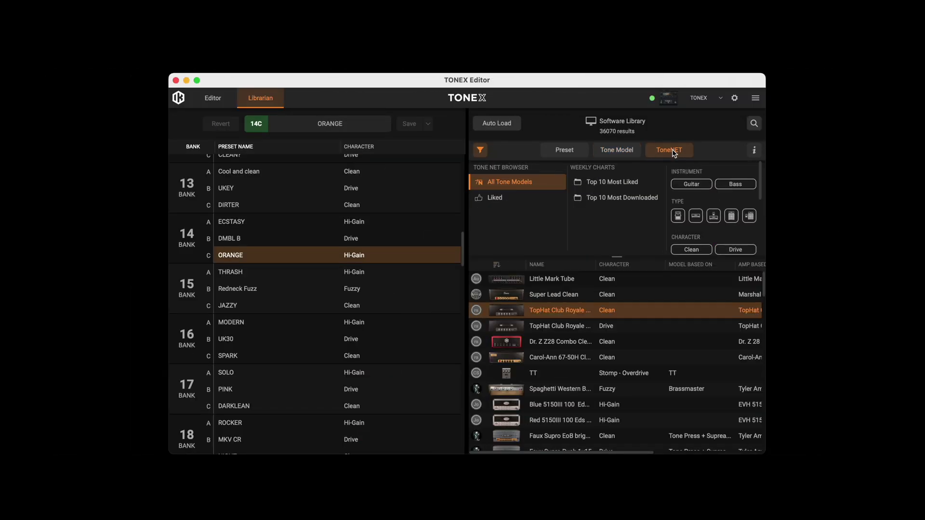
pyautogui.click(636, 182)
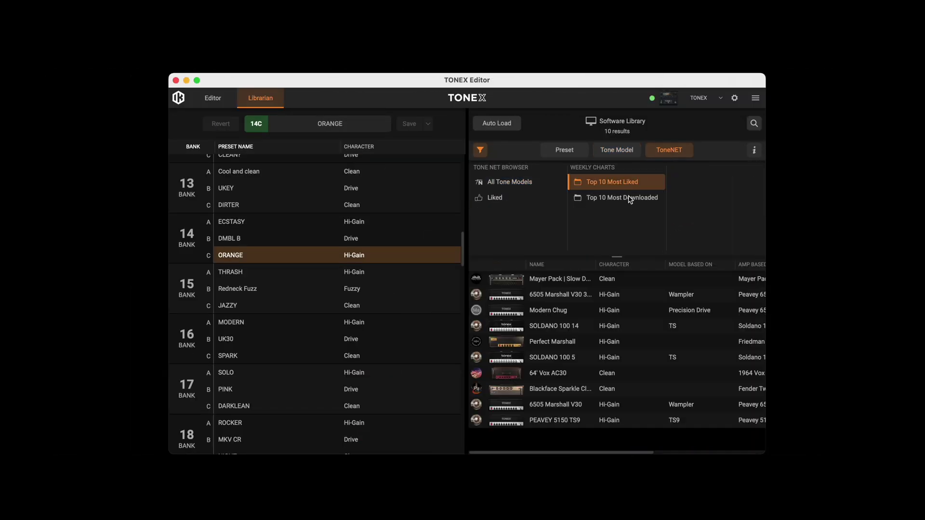
pyautogui.click(630, 198)
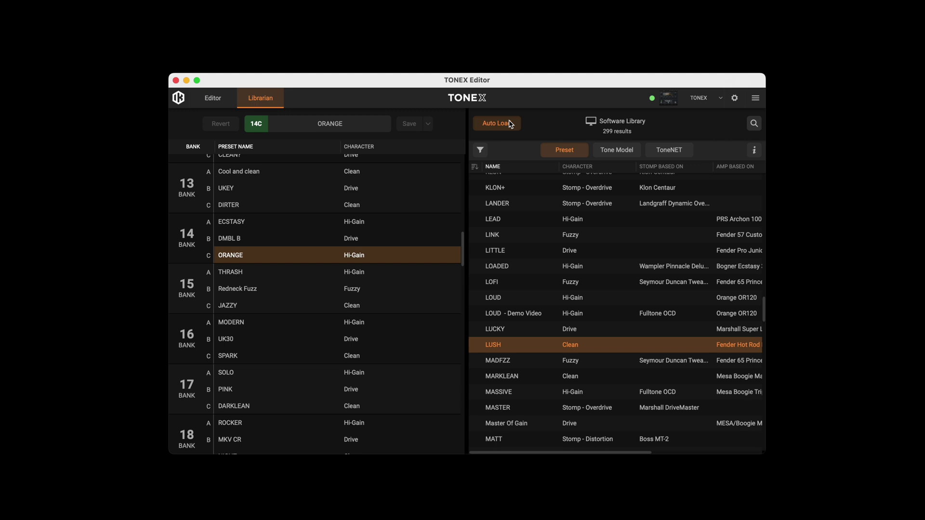
# - Audition LOADED, LUSH, MASSIVE on 14C and LOFI on 18A, then revert 18A to ROCKER
pyautogui.click(503, 266)
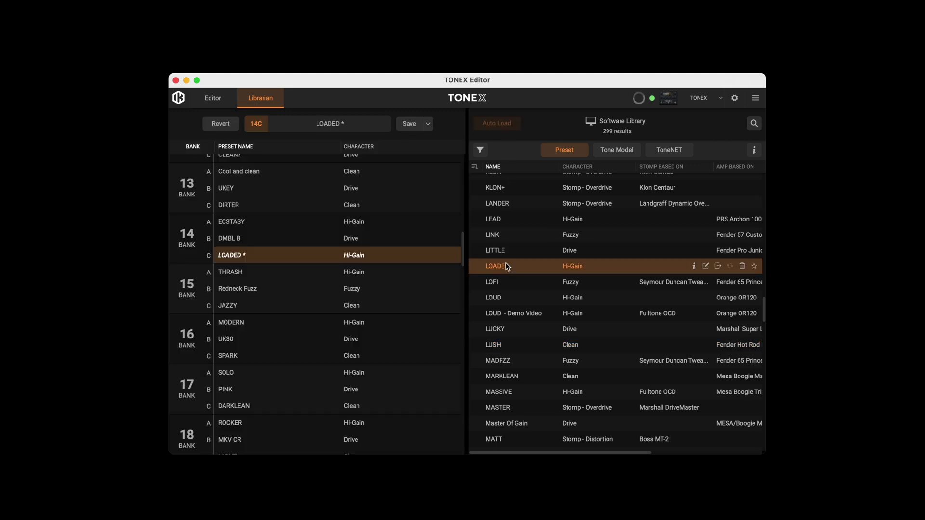
pyautogui.click(505, 344)
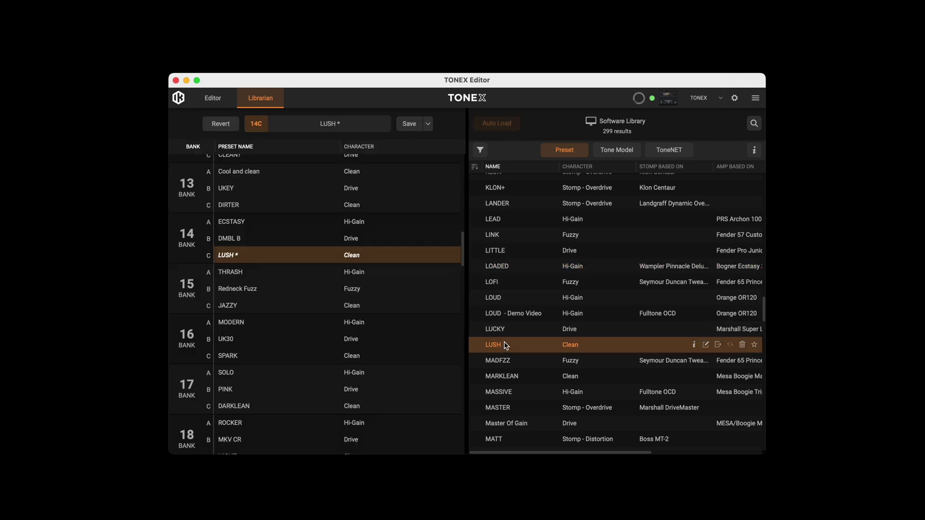
pyautogui.click(501, 392)
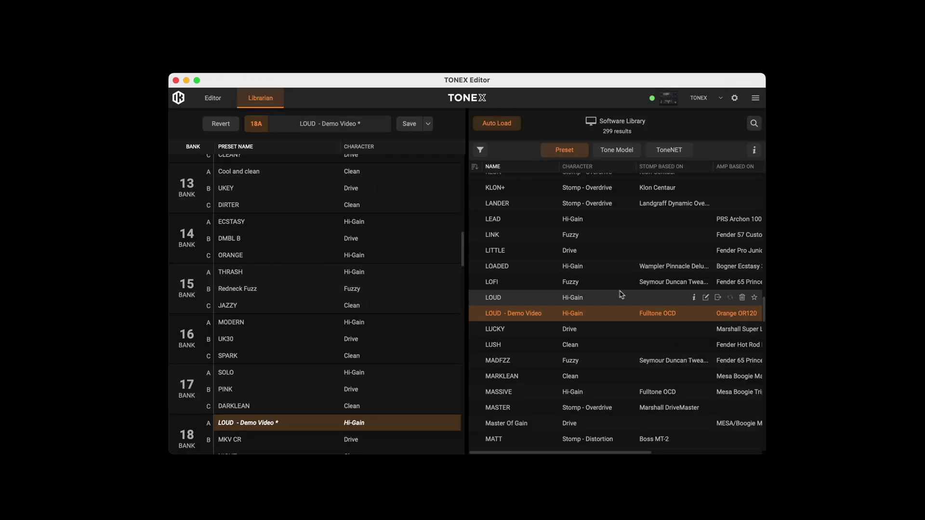
pyautogui.click(612, 284)
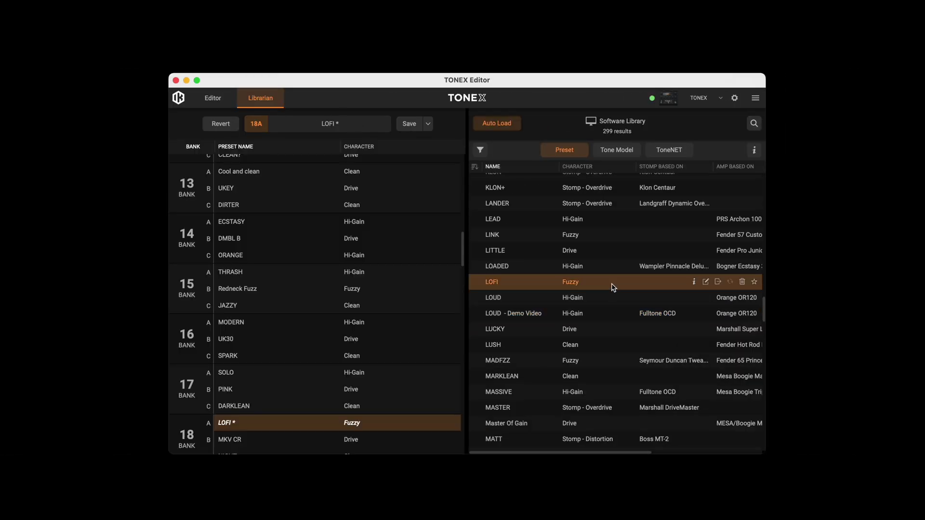
pyautogui.click(222, 126)
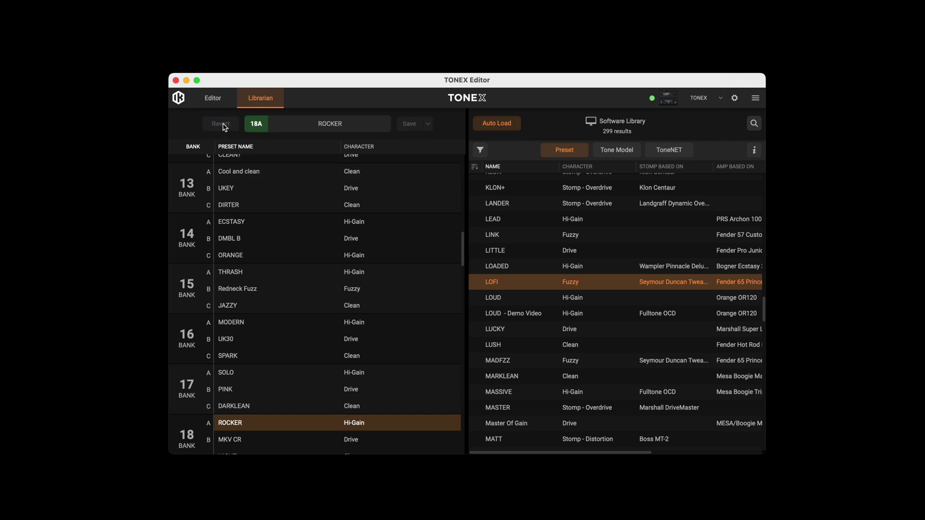